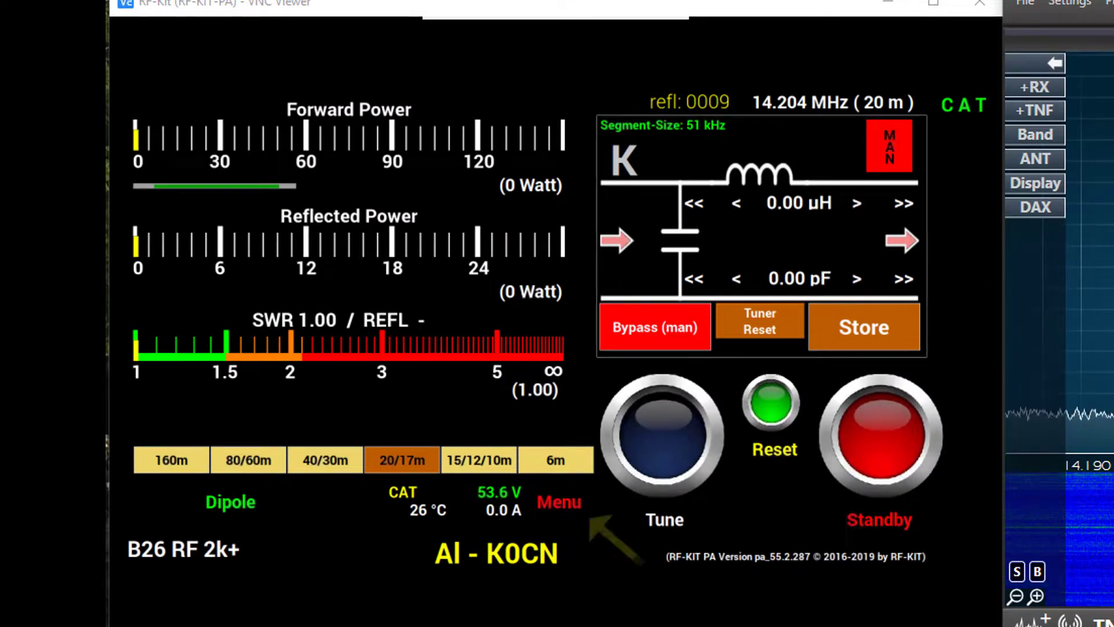
# - Switch the Tuner from Enabled to Disabled on the general Settings page
pyautogui.click(558, 502)
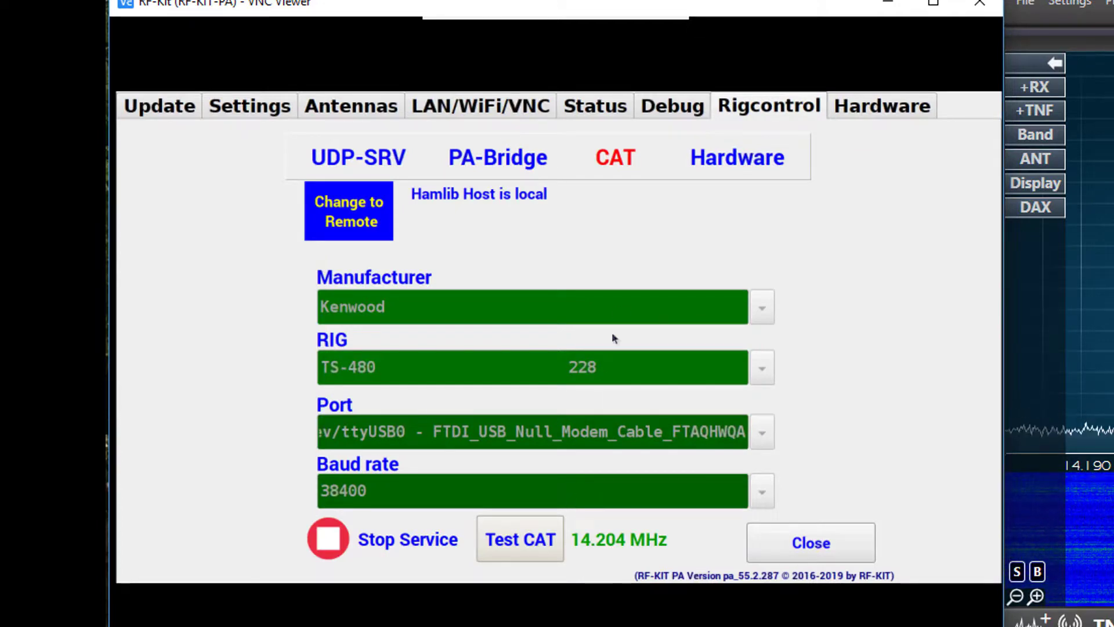
pyautogui.click(256, 110)
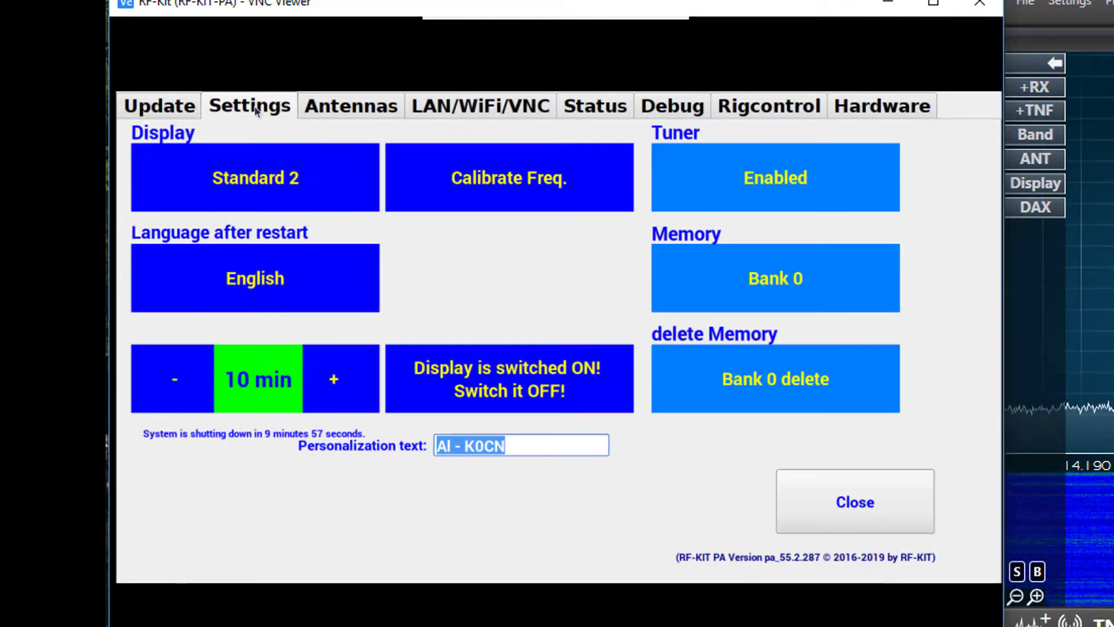
pyautogui.click(738, 200)
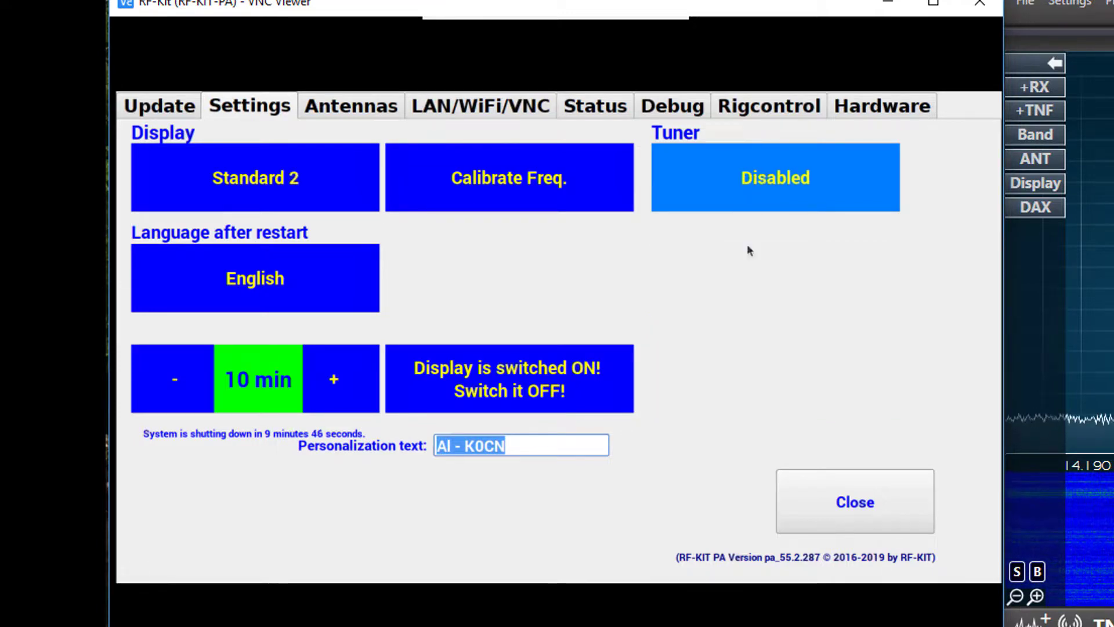
# - Reopen the settings menu and set the Tuner back to Enabled
pyautogui.click(849, 504)
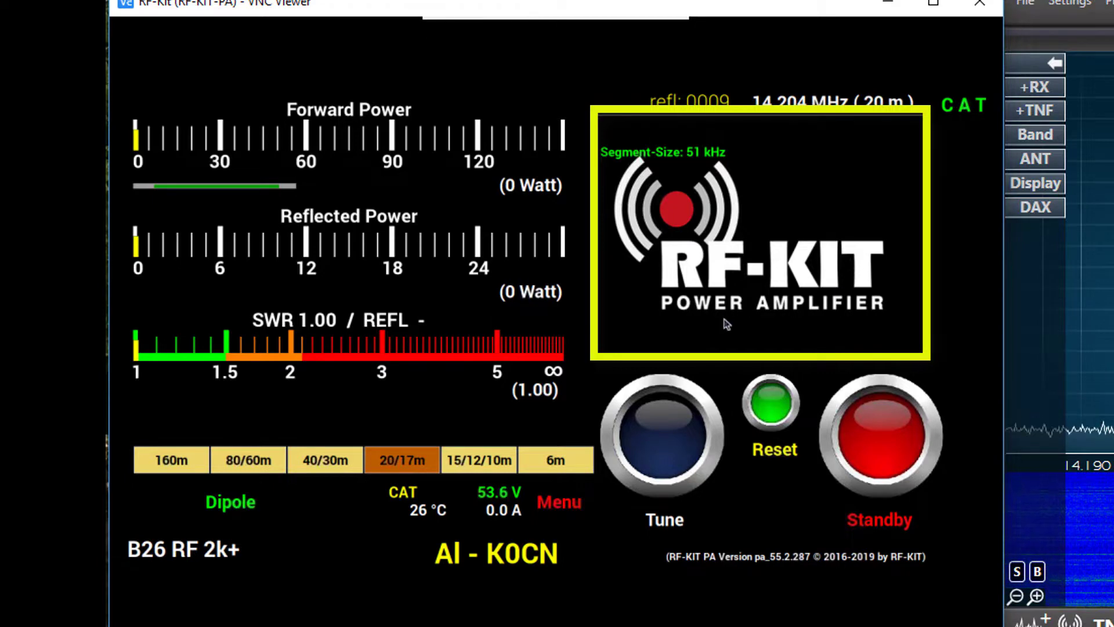
pyautogui.click(574, 510)
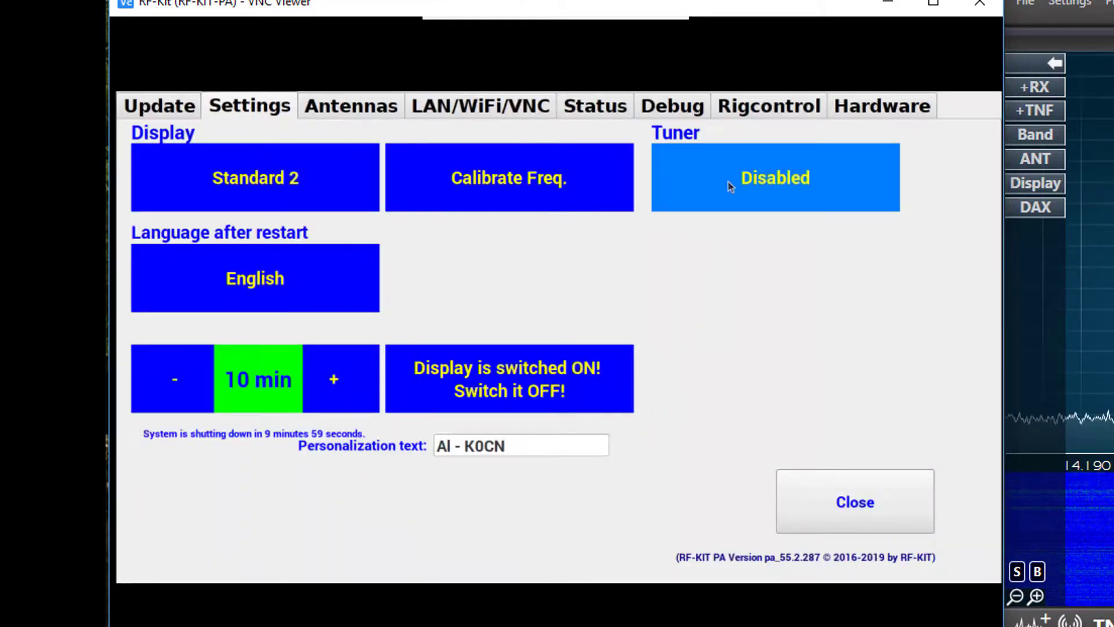
pyautogui.click(730, 184)
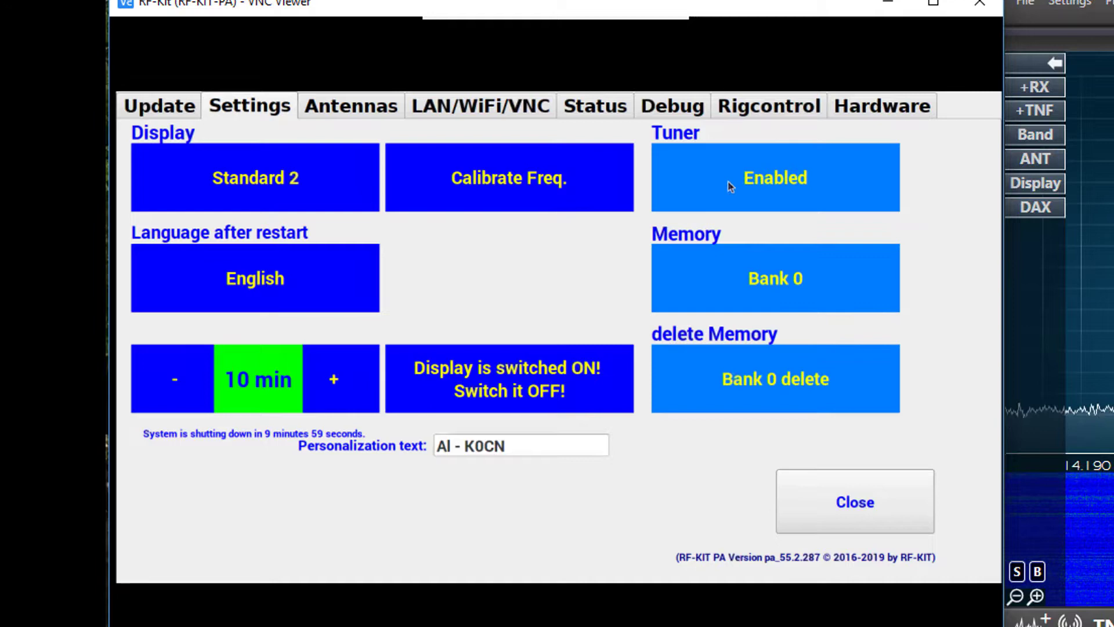
# - Cycle the tuning memory around to Bank 0 and close the settings menu
pyautogui.click(707, 291)
pyautogui.click(707, 291)
pyautogui.click(707, 291)
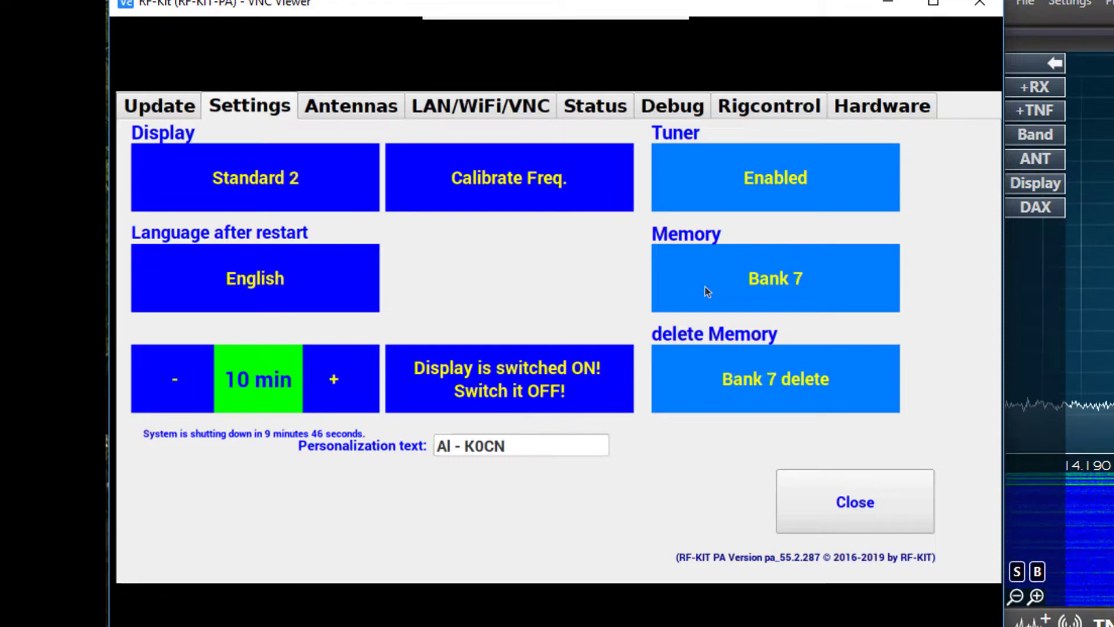
pyautogui.click(707, 291)
pyautogui.click(707, 292)
pyautogui.click(707, 291)
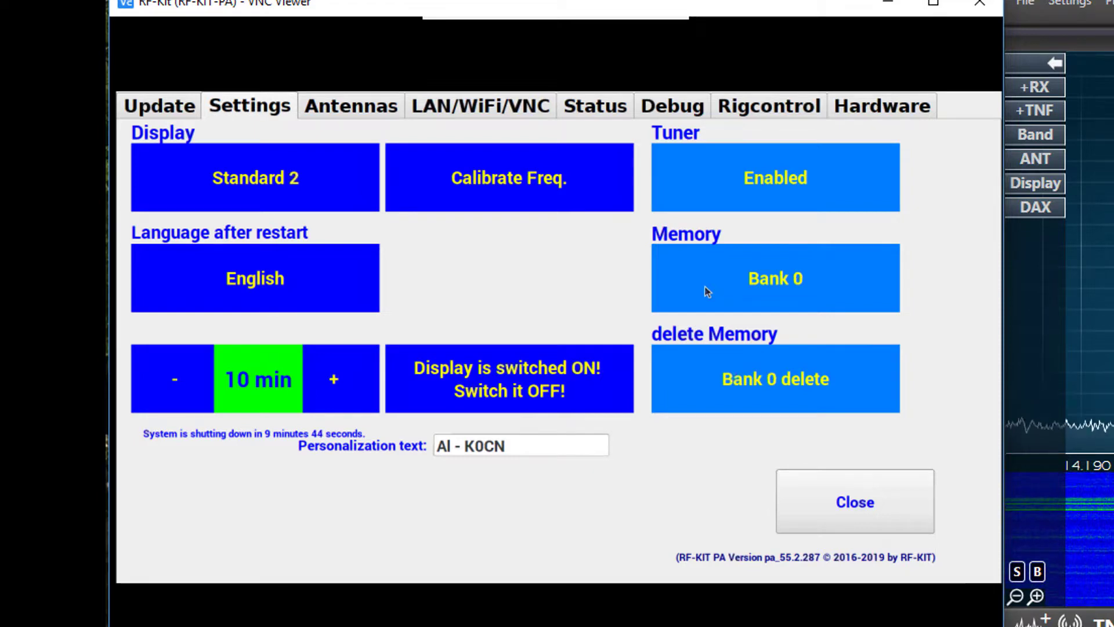
pyautogui.click(834, 506)
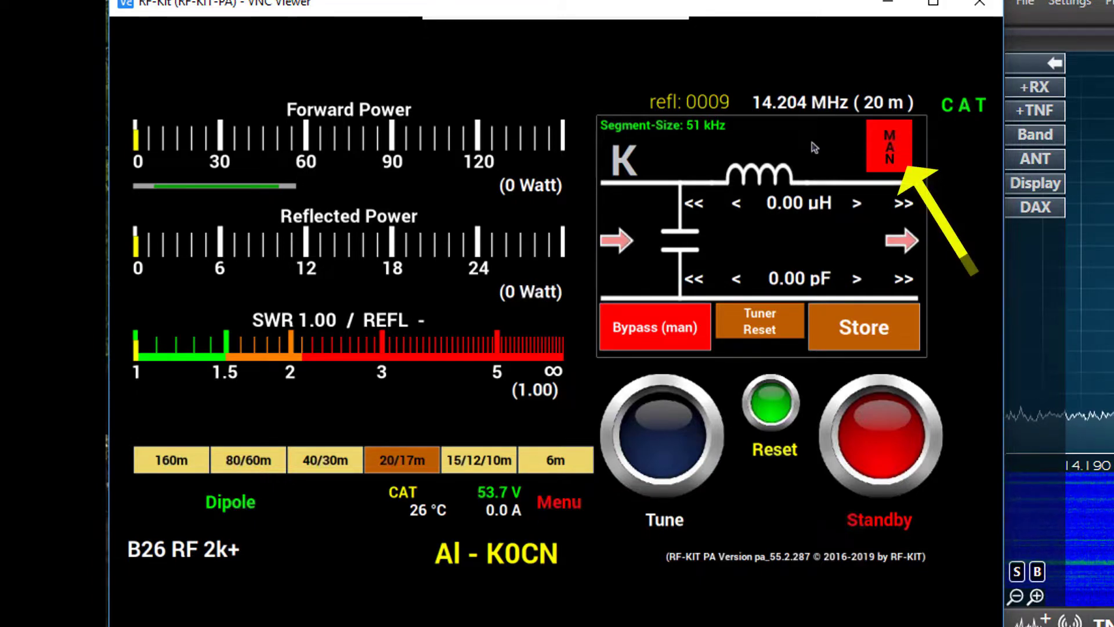
# - Run an automatic match, then return the tuner to manual at 0.00 µH and 200.00 pF
pyautogui.click(904, 148)
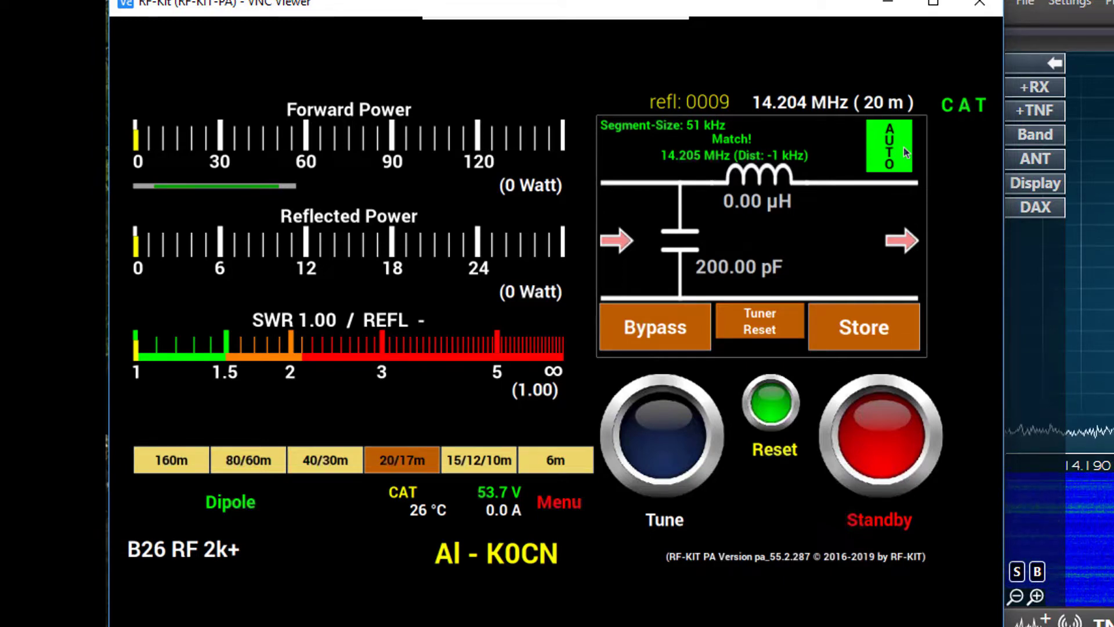
pyautogui.click(904, 149)
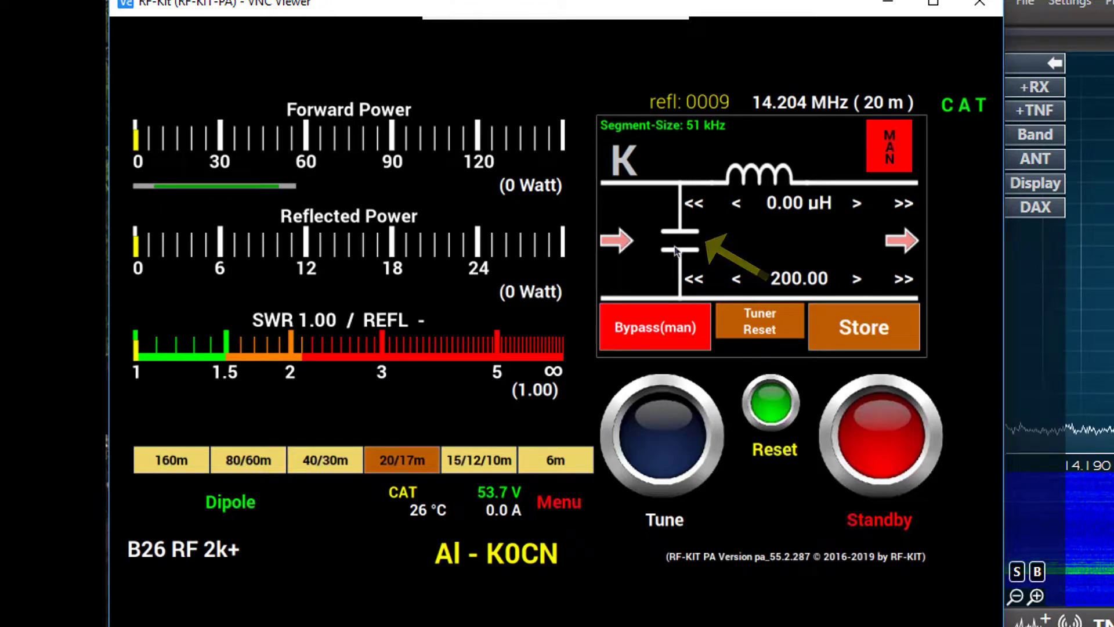
# - Raise the inductance by 0.08, 0.08 and 0.80 µH, then reset it to 0.00 µH
pyautogui.click(857, 204)
pyautogui.click(857, 204)
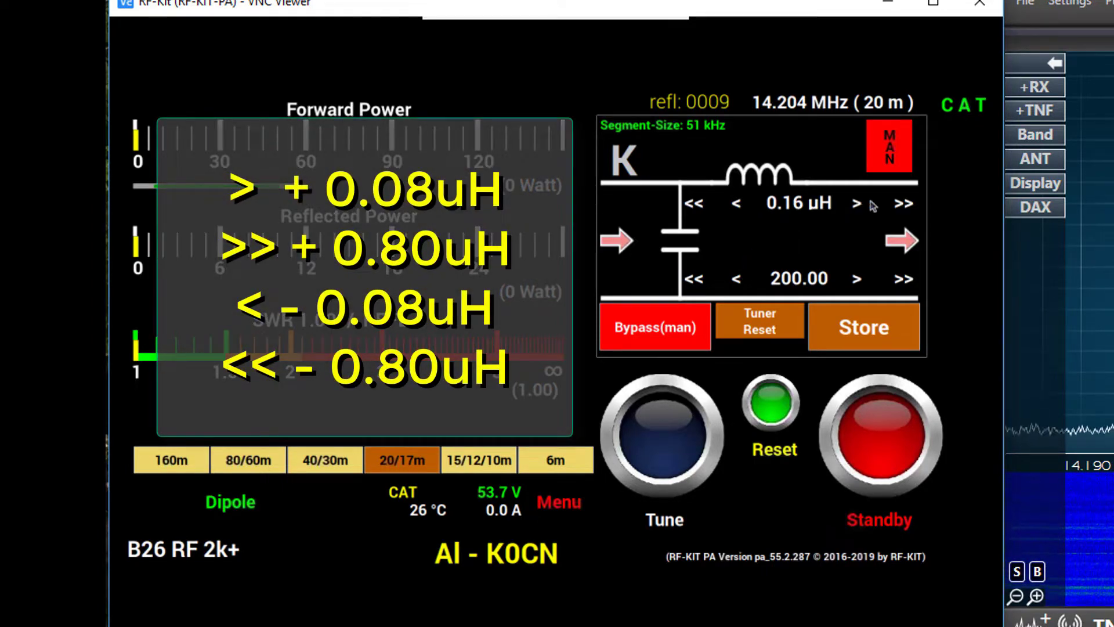
pyautogui.click(901, 205)
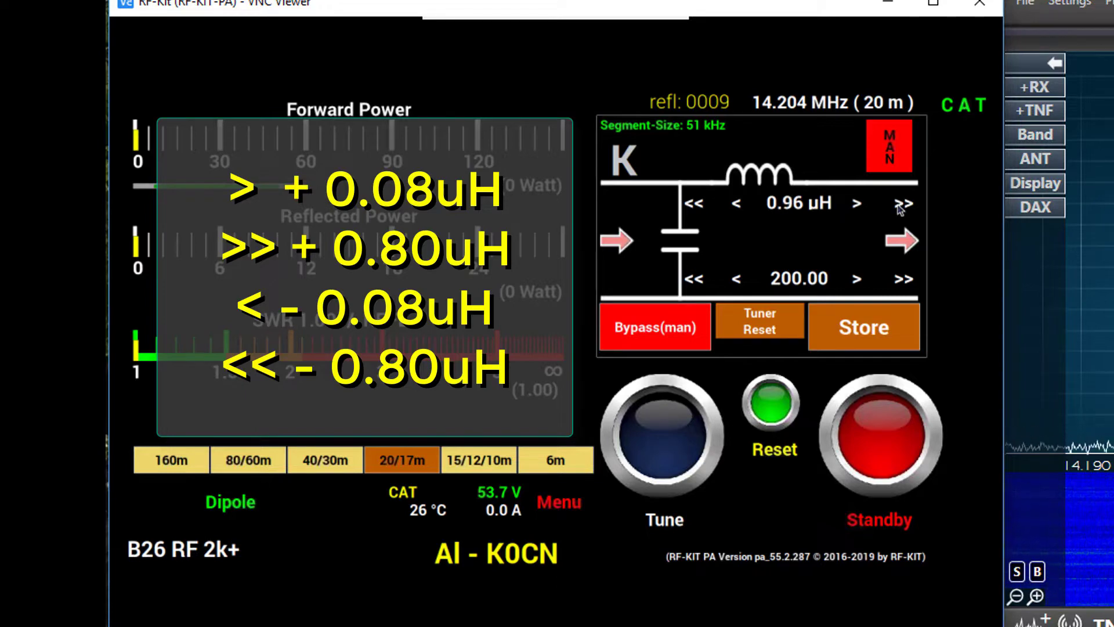
pyautogui.doubleClick(694, 203)
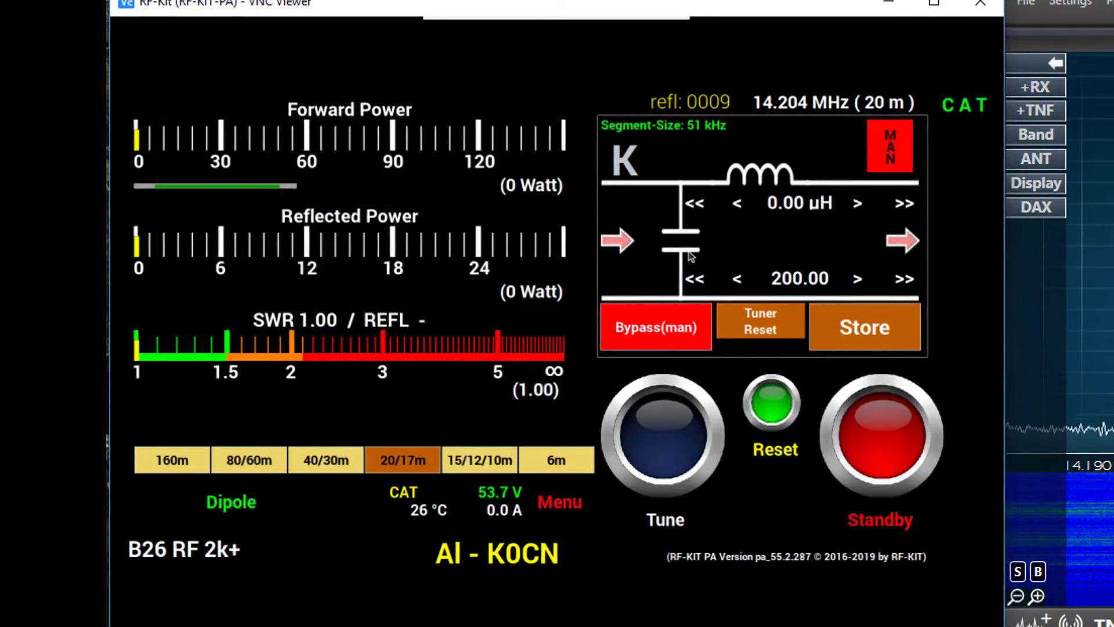
# - Zero the capacitance, raise it by 5 pF and 50 pF, then return it to 0.00 pF
pyautogui.doubleClick(693, 281)
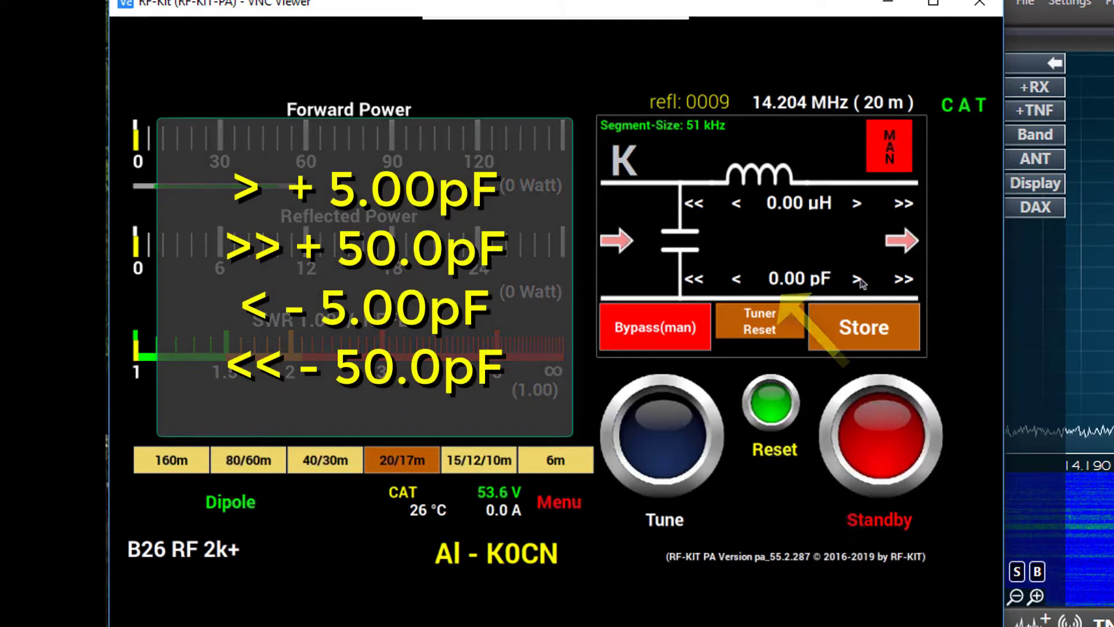
pyautogui.click(858, 280)
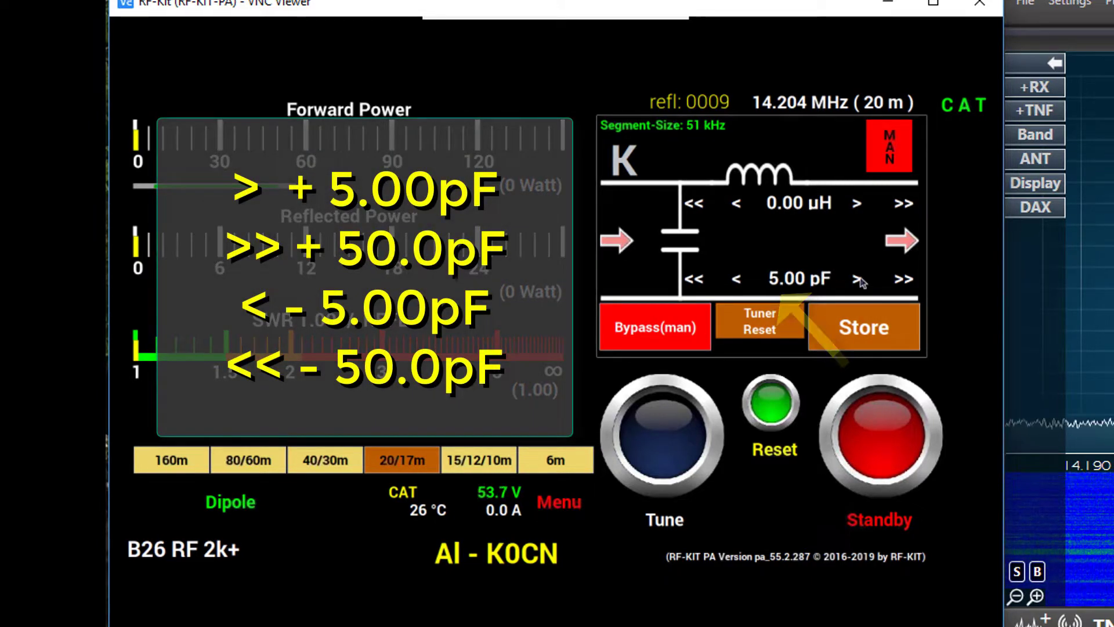
pyautogui.click(900, 281)
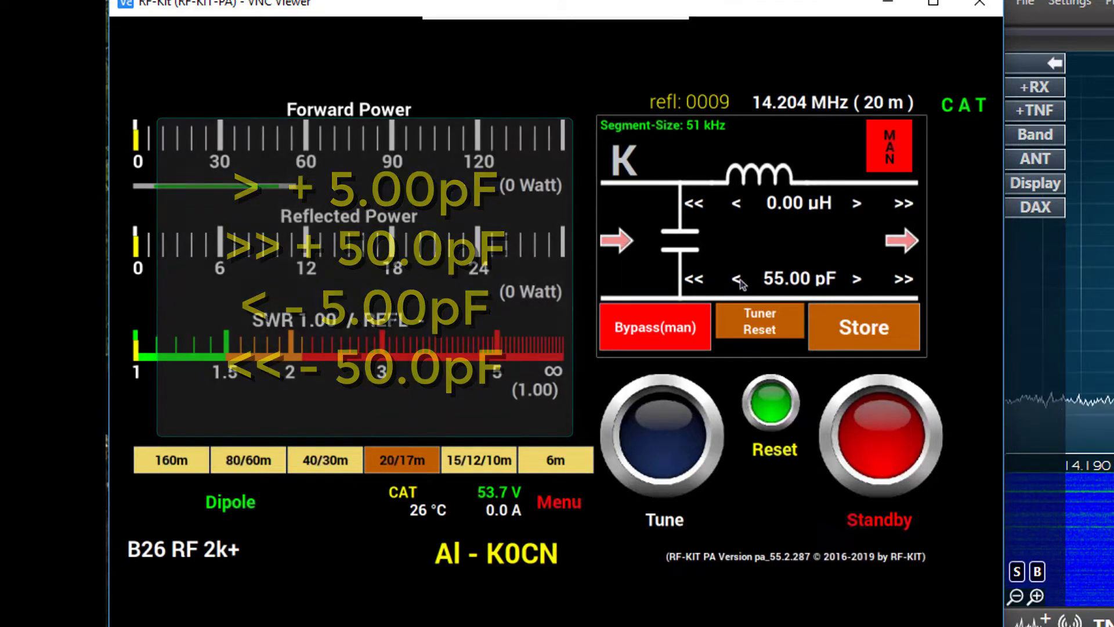
pyautogui.click(692, 280)
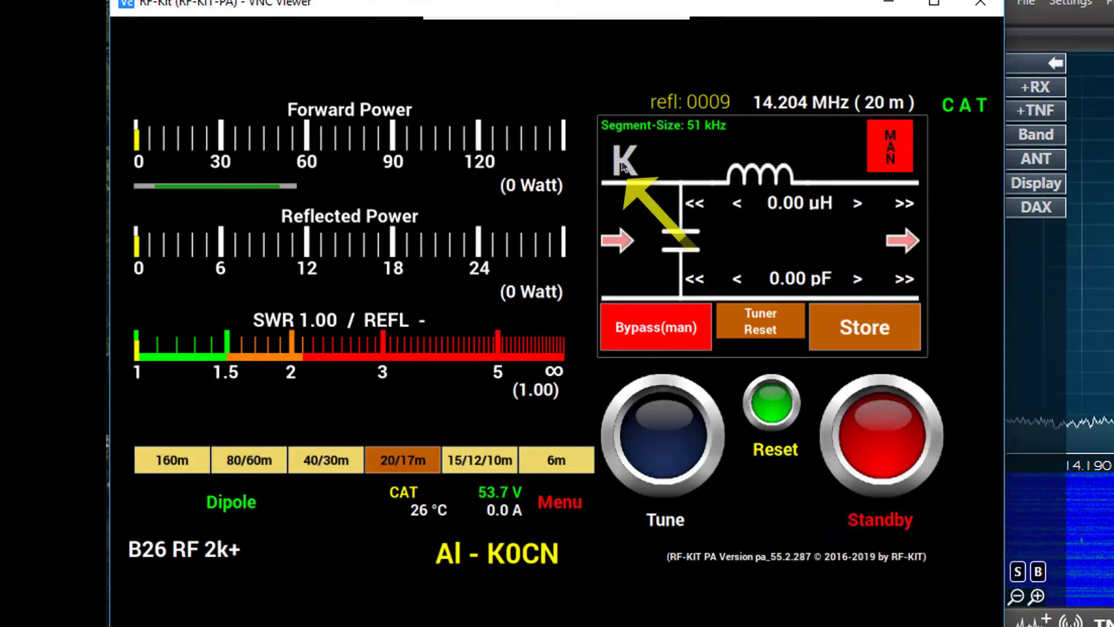
pyautogui.click(622, 167)
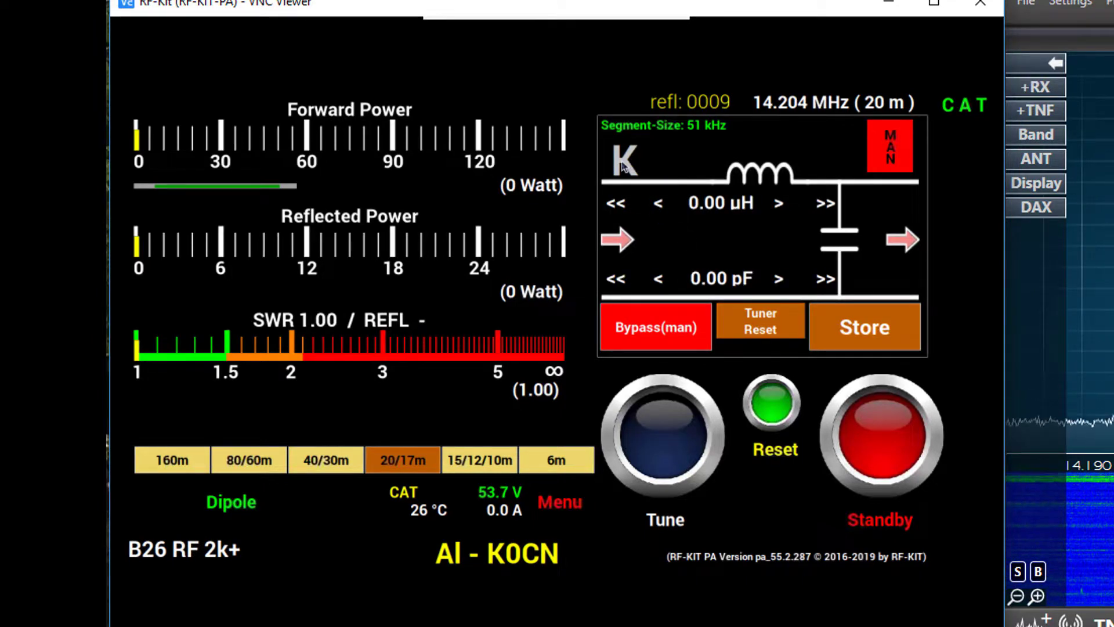
pyautogui.click(622, 167)
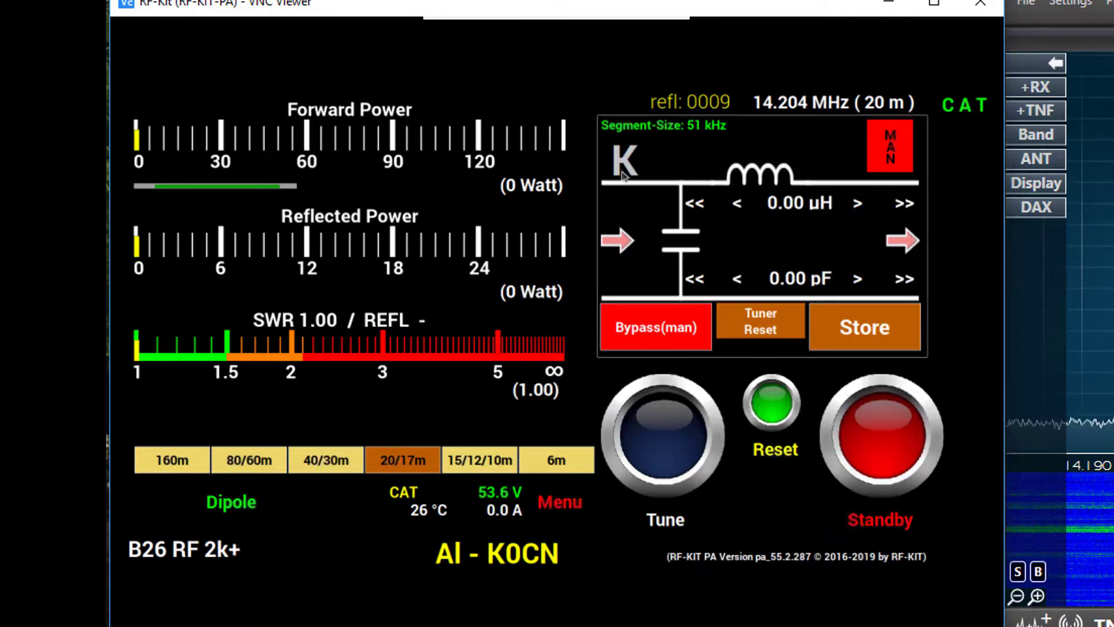
pyautogui.click(646, 340)
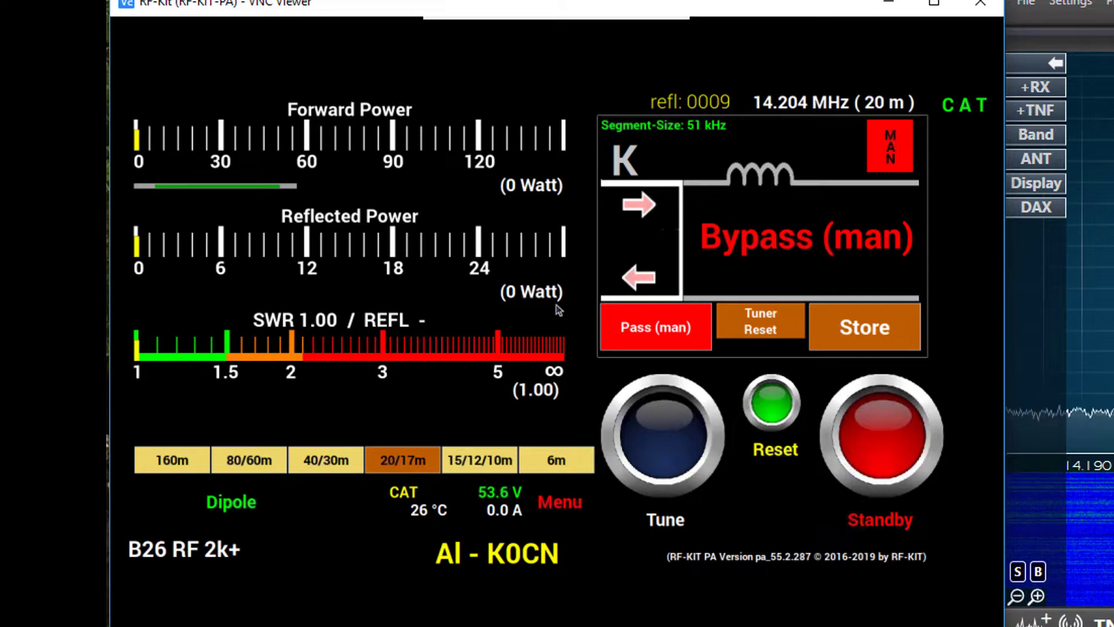
pyautogui.click(667, 328)
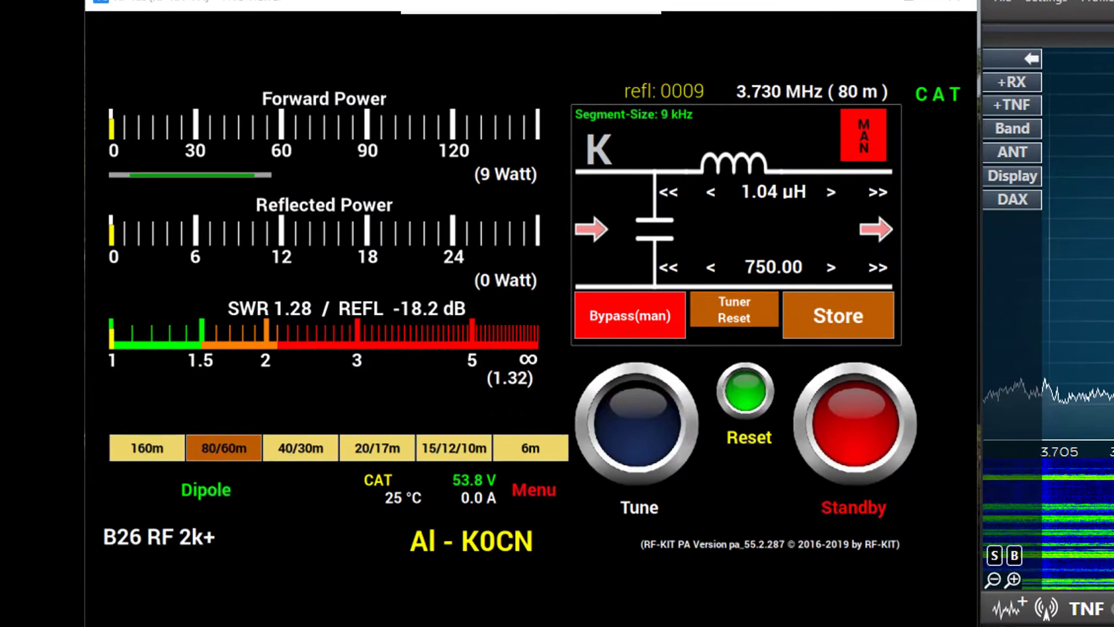
# - Switch the tuner to AUTO, toggle Bypass and back to Pass, then flip Standby to Operate and back
pyautogui.click(859, 154)
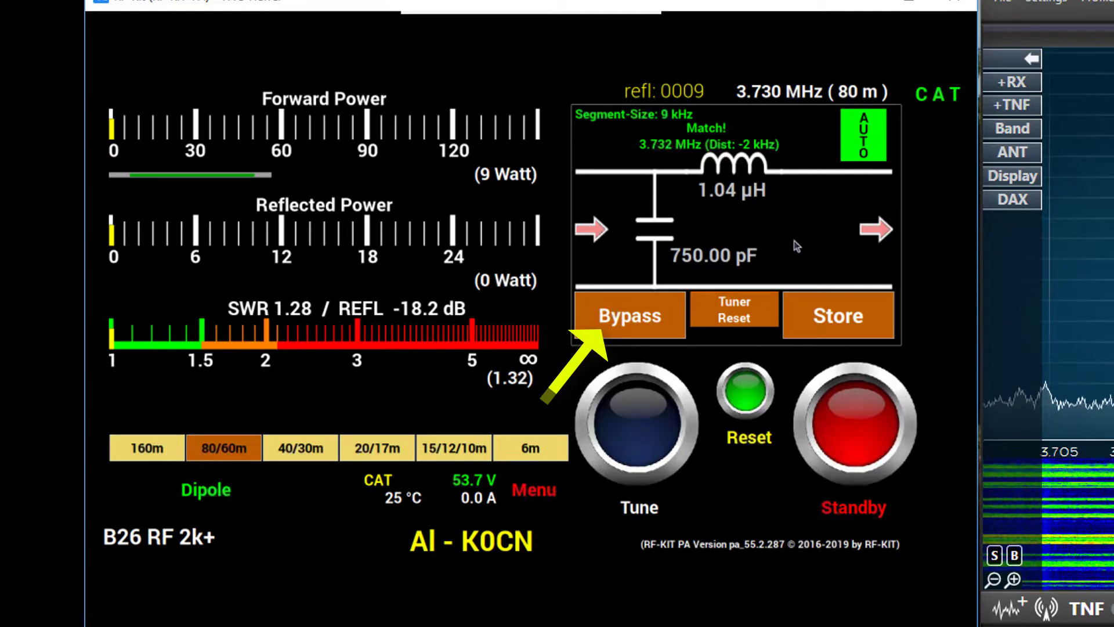
pyautogui.click(631, 319)
pyautogui.click(631, 319)
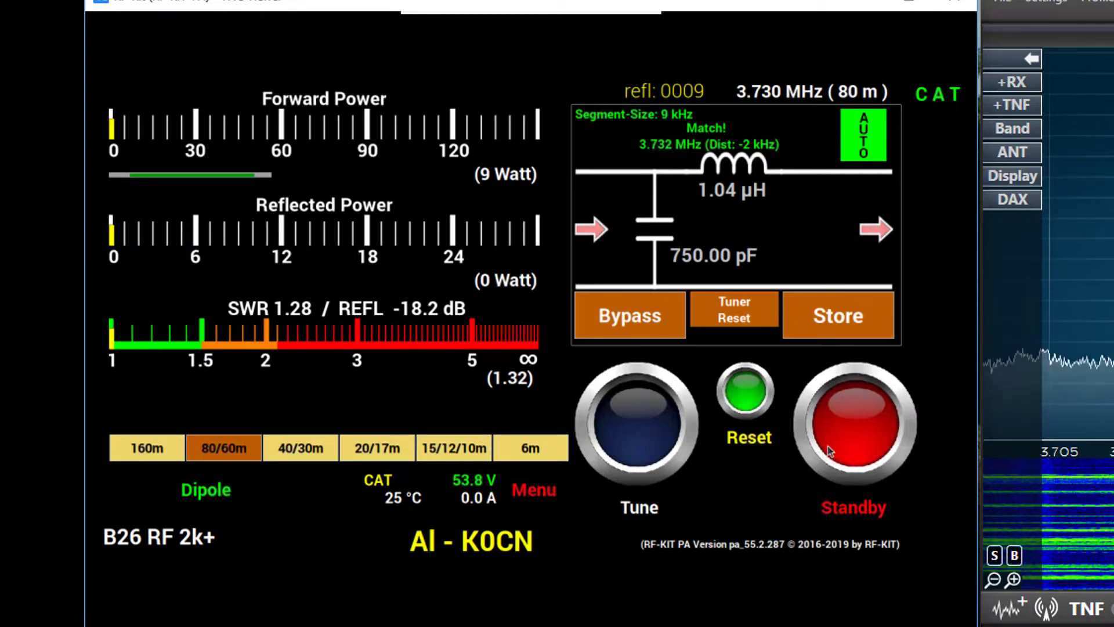
pyautogui.click(847, 419)
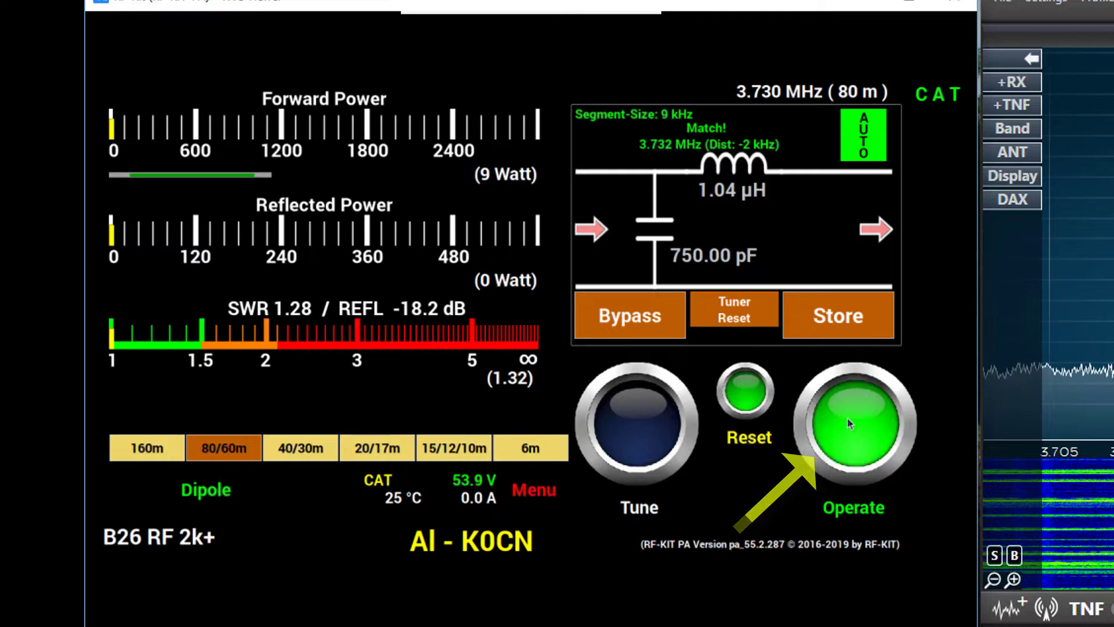
pyautogui.click(847, 413)
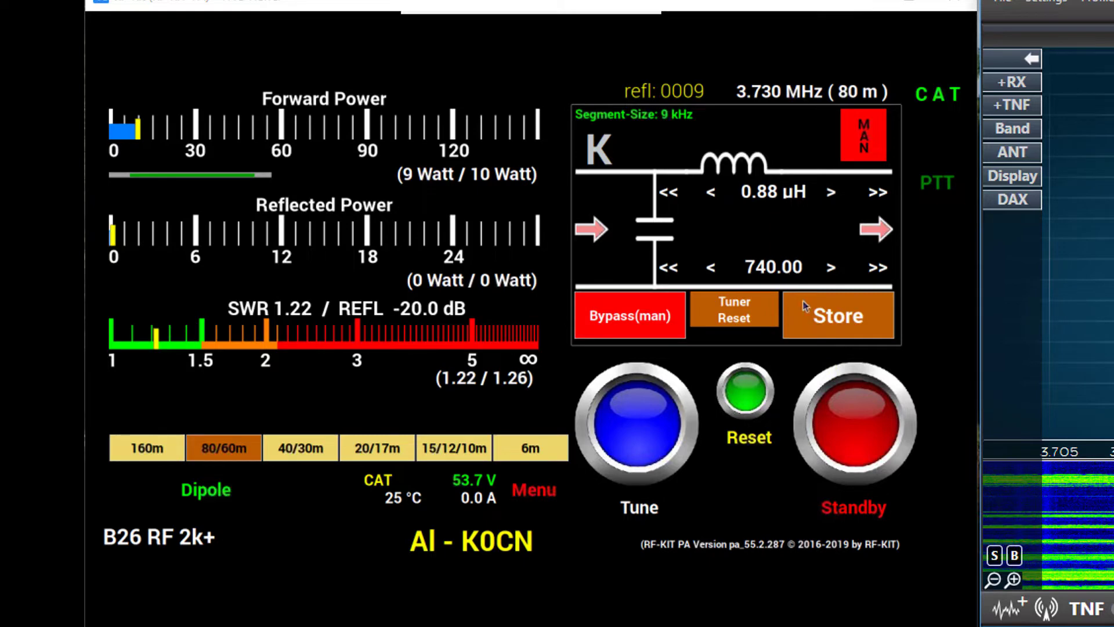
# - Store the 0.88 µH / 740 pF match for 3.730 MHz
pyautogui.click(842, 321)
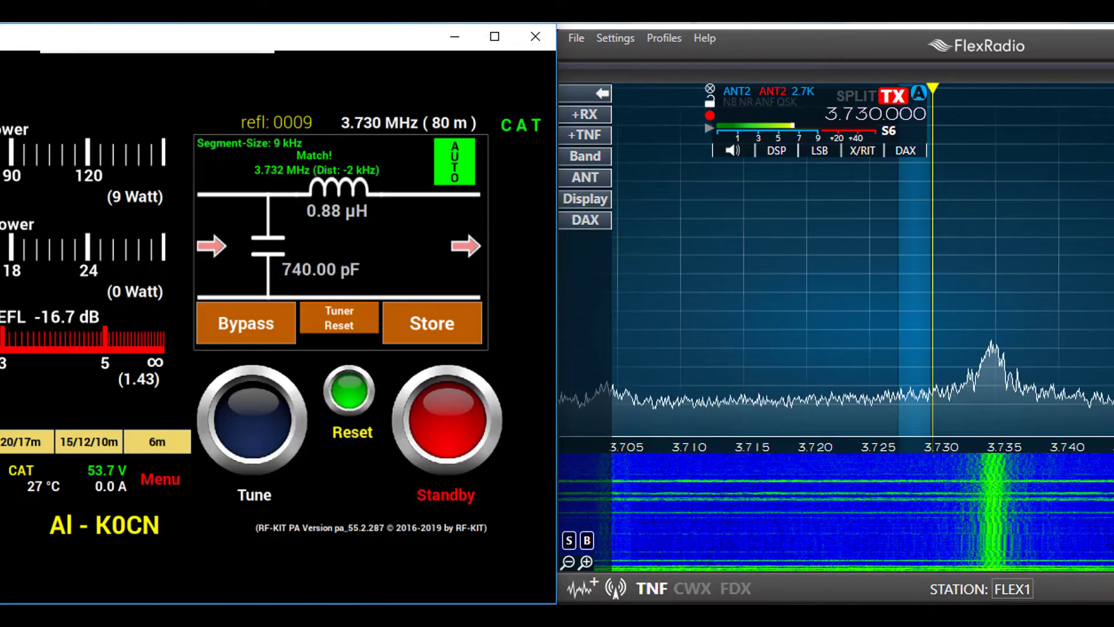
# - Put the tuner in manual mode and drag the SmartSDR slice lower in the 80 m band
pyautogui.click(440, 168)
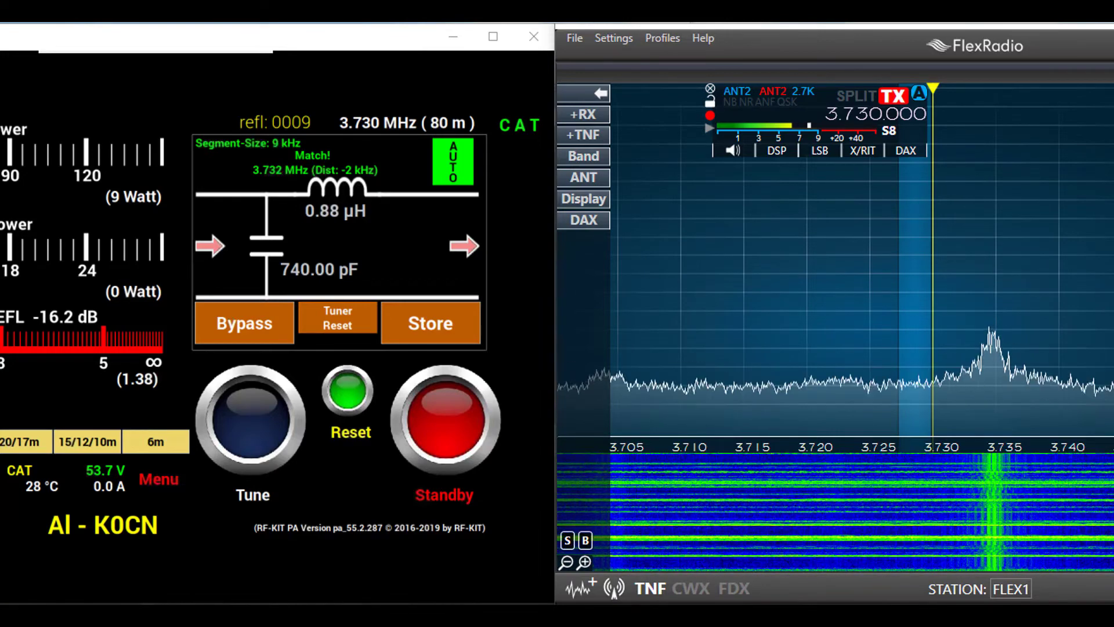
pyautogui.moveTo(922, 128); pyautogui.dragTo(644, 127)
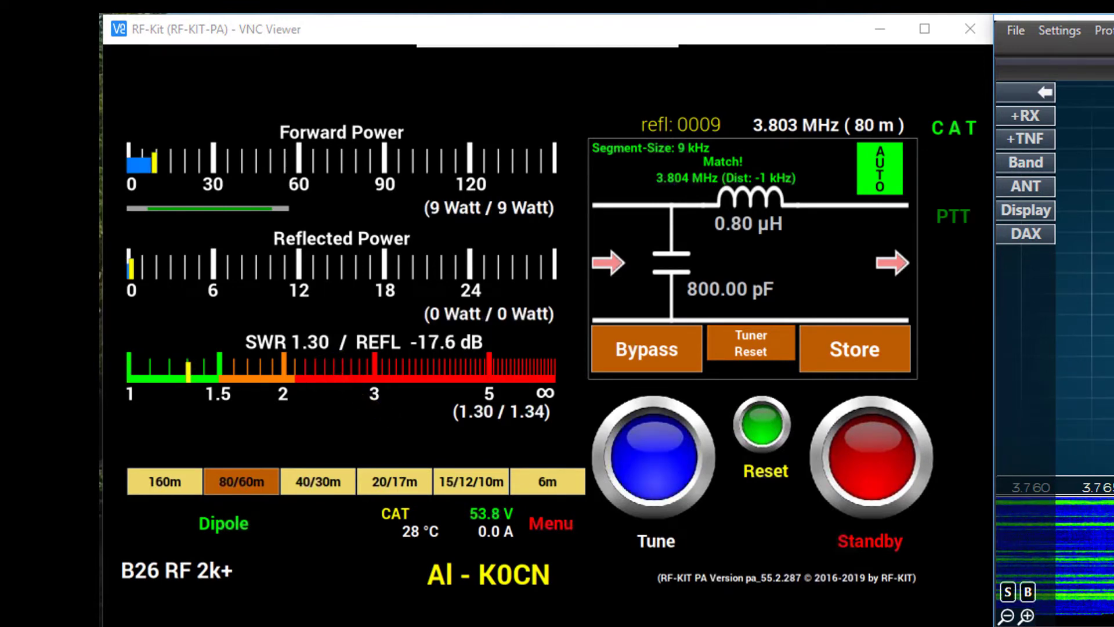
# - Bypass the tuner at 3.803 MHz to compare against the 1.30 SWR match
pyautogui.click(637, 354)
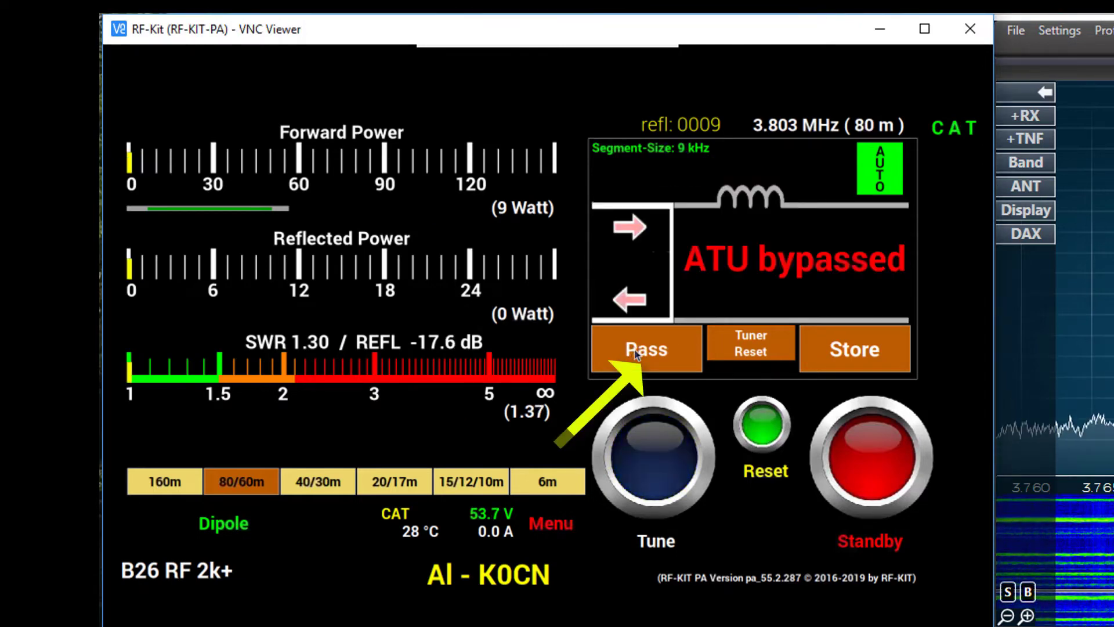